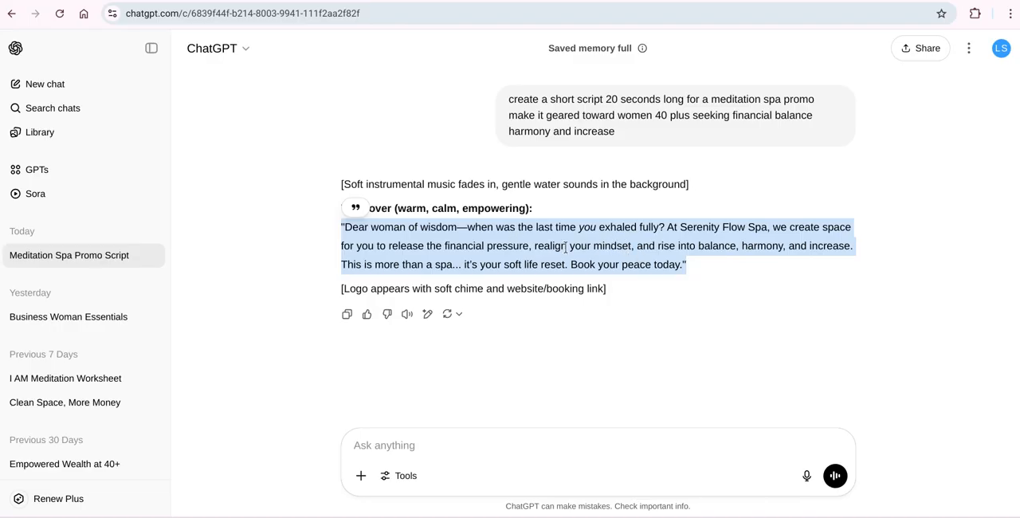
Switch from the ChatGPT script to Canva and create a blank landscape video design at 1920 × 1080 px.
left_click(689, 272)
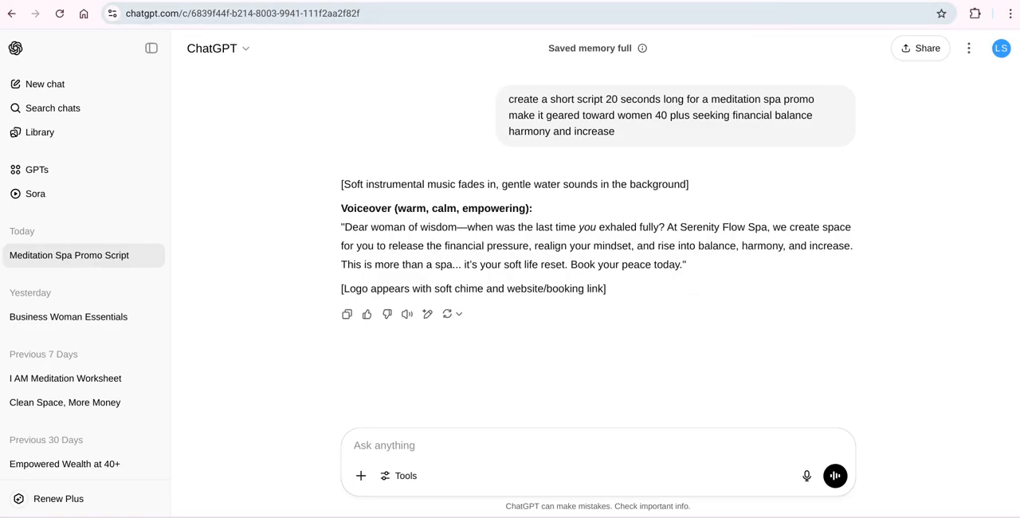
left_click(686, 2)
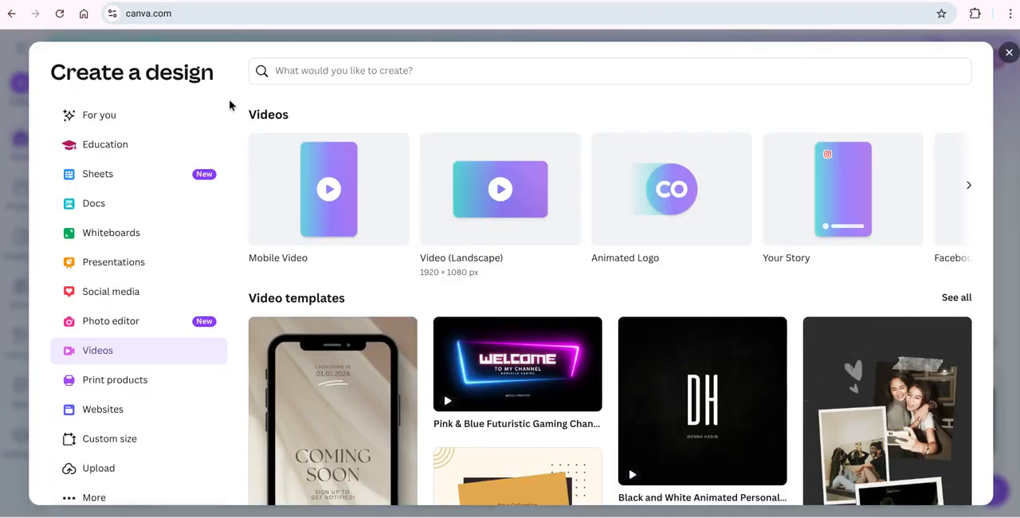
left_click(1009, 53)
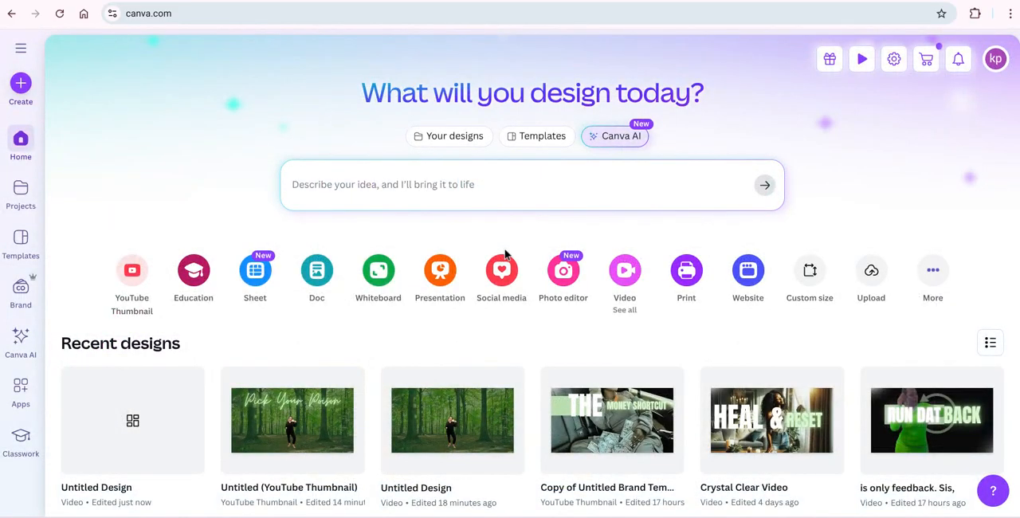
left_click(624, 275)
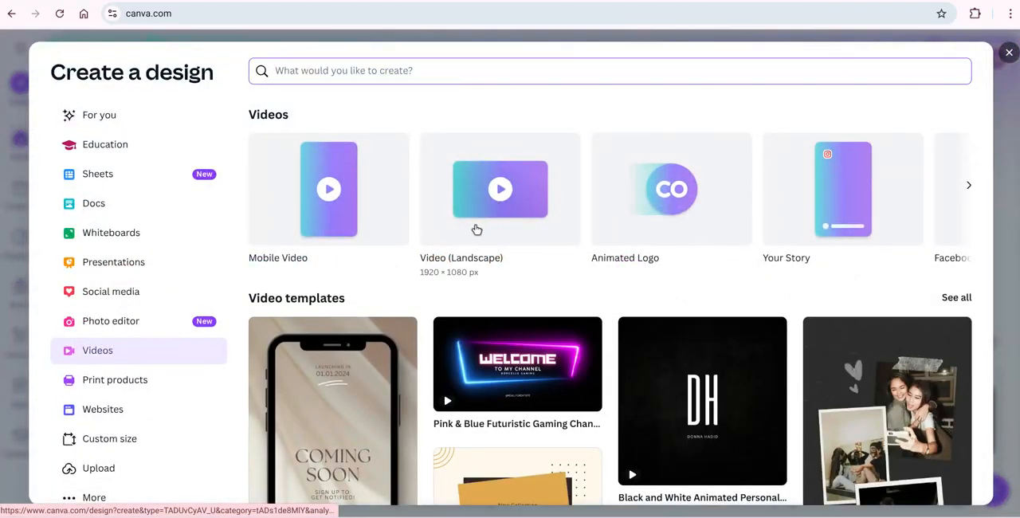
left_click(473, 227)
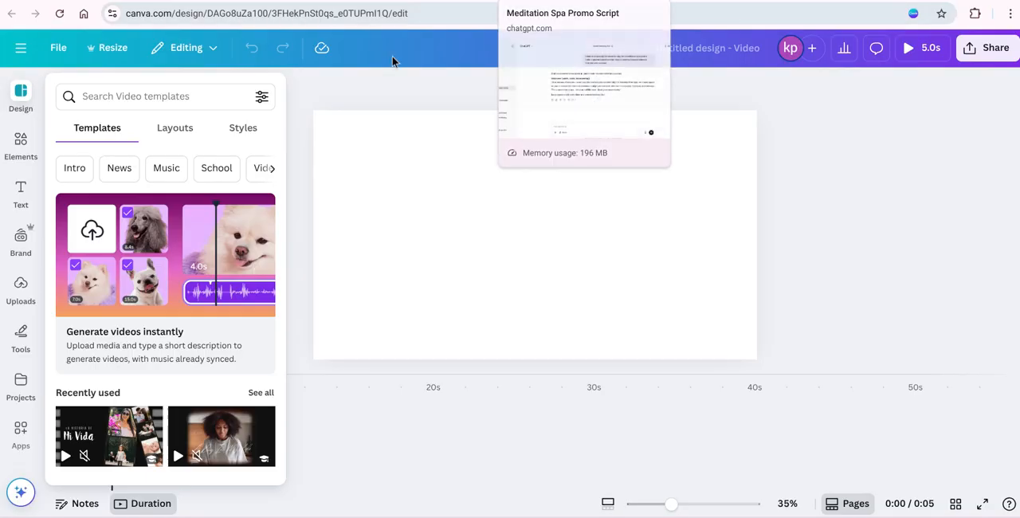
Open Canva's self-recording studio from the uploads and set the video source to No camera.
left_click(21, 287)
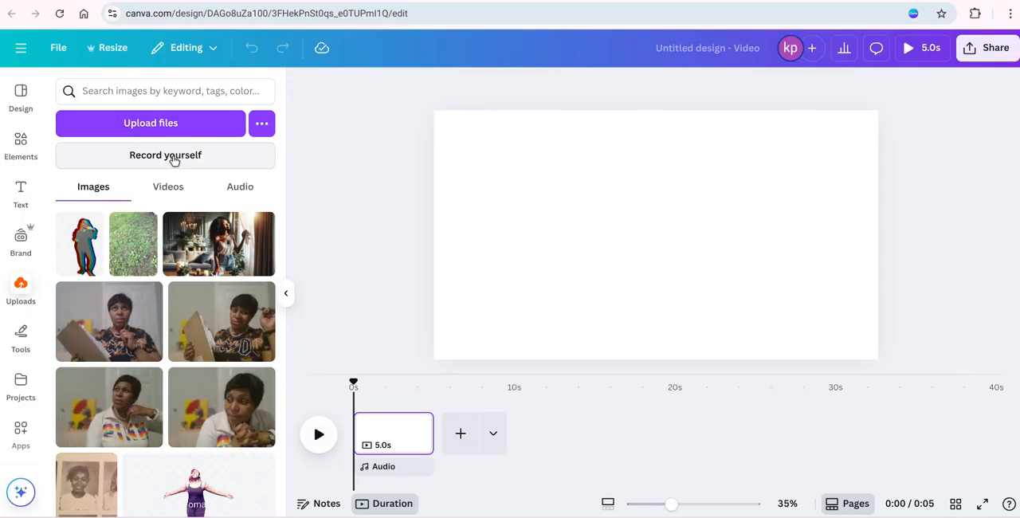
left_click(173, 158)
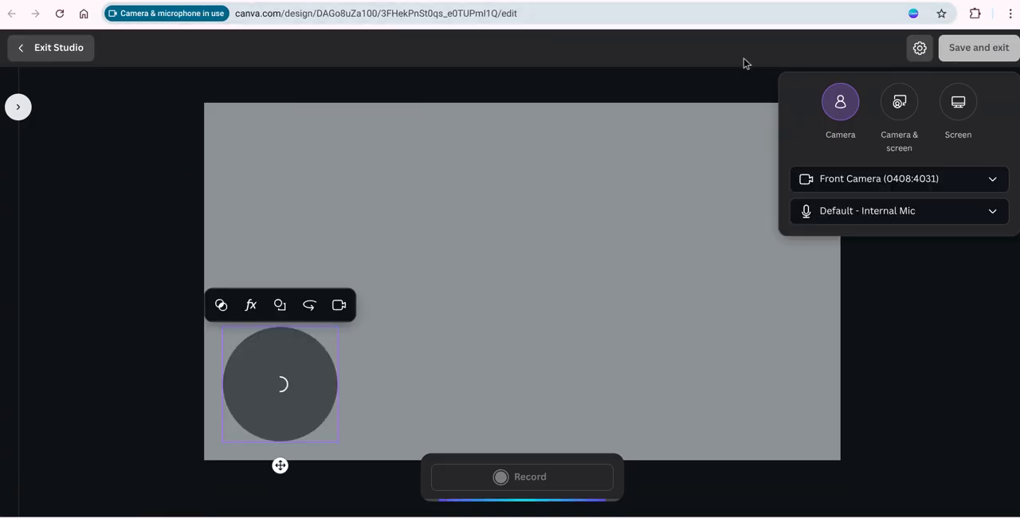
left_click(944, 180)
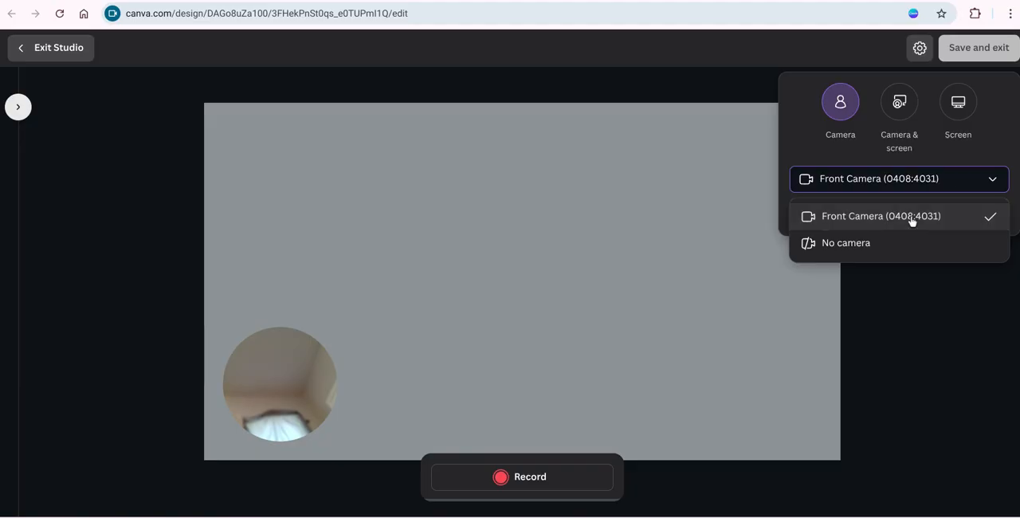
left_click(872, 246)
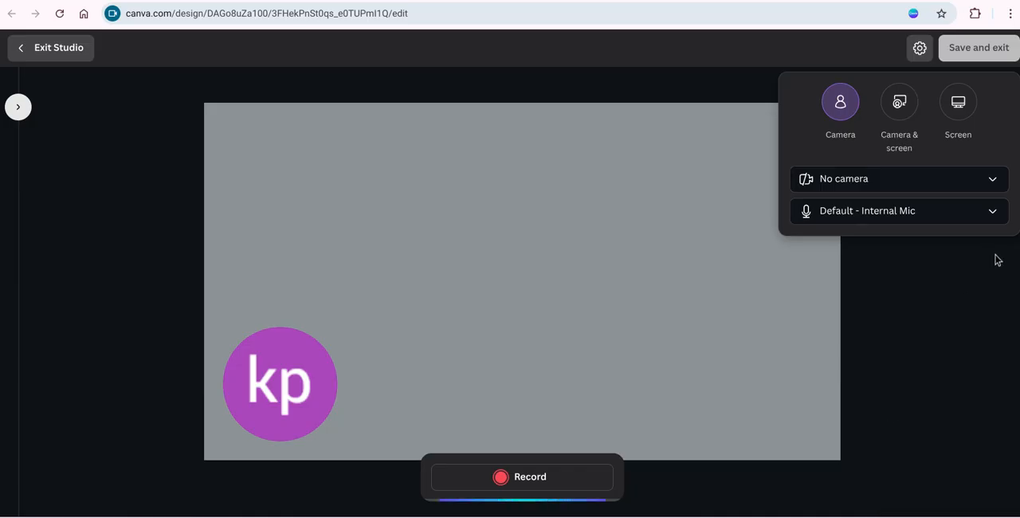
Record the voiceover while reading the spa promo script in ChatGPT, and finish the recording back in Canva.
left_click(533, 482)
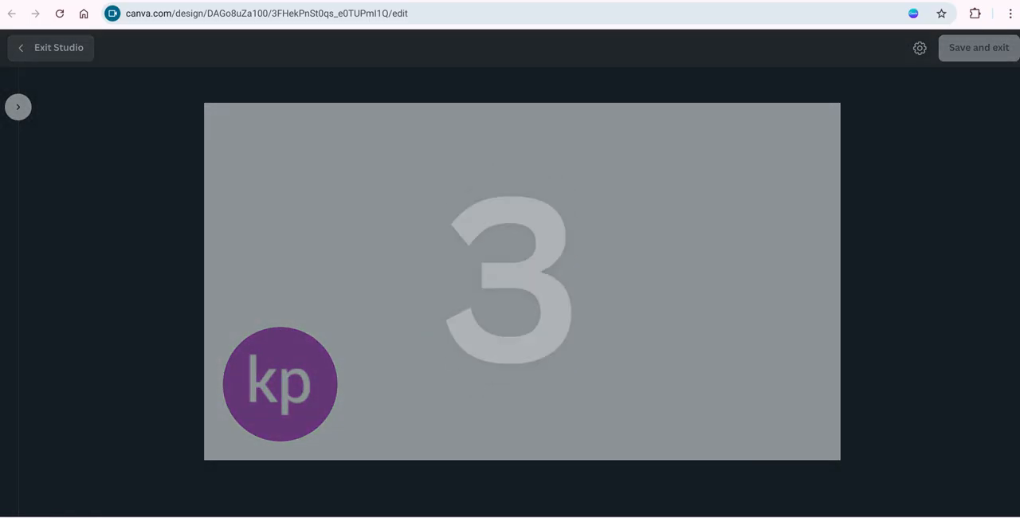
left_click(550, 0)
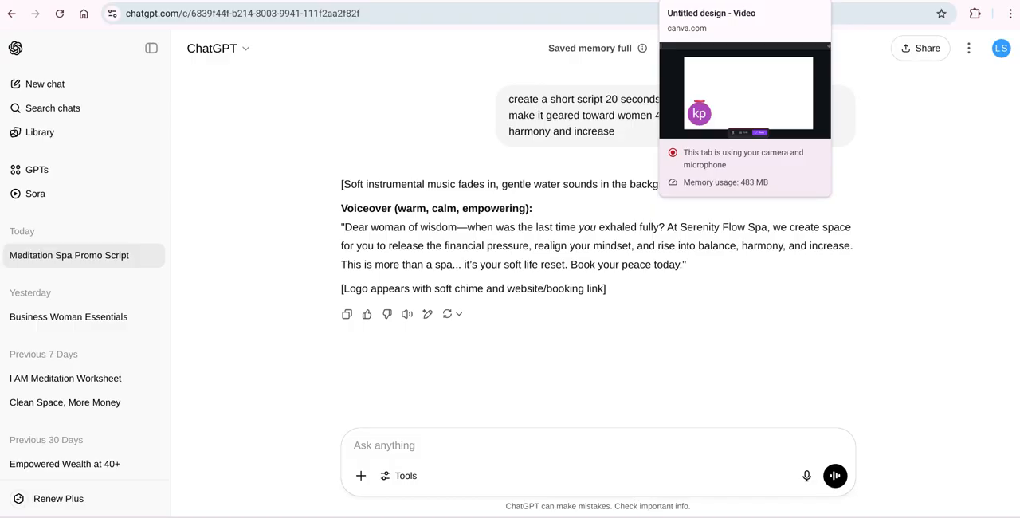
left_click(717, 0)
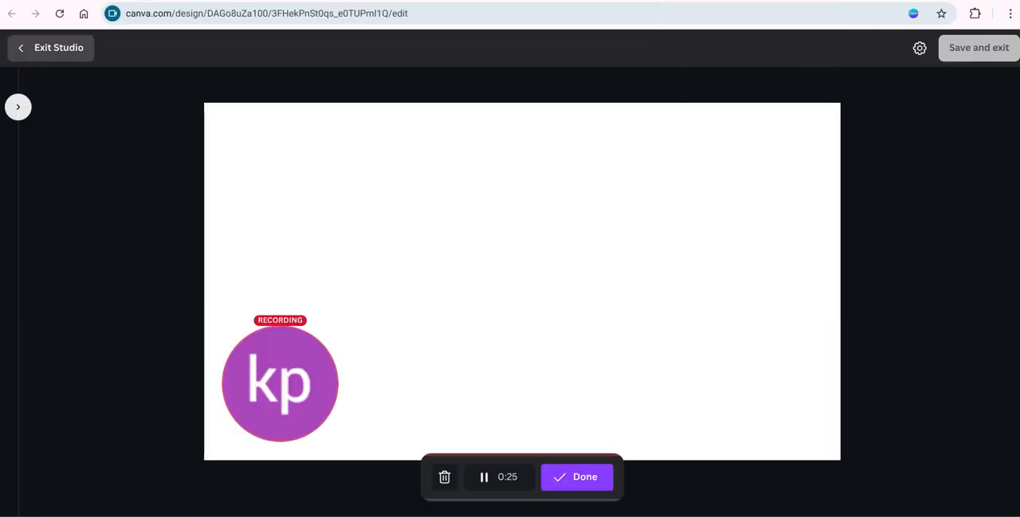
left_click(585, 478)
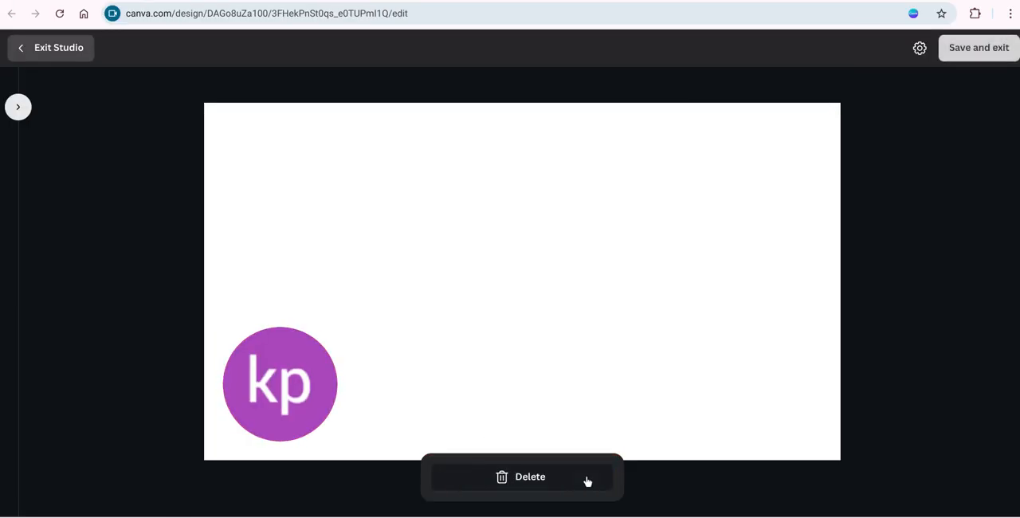
Check the recorded voiceover's playback, save it into the design and select its circular clip on the page.
left_click(281, 384)
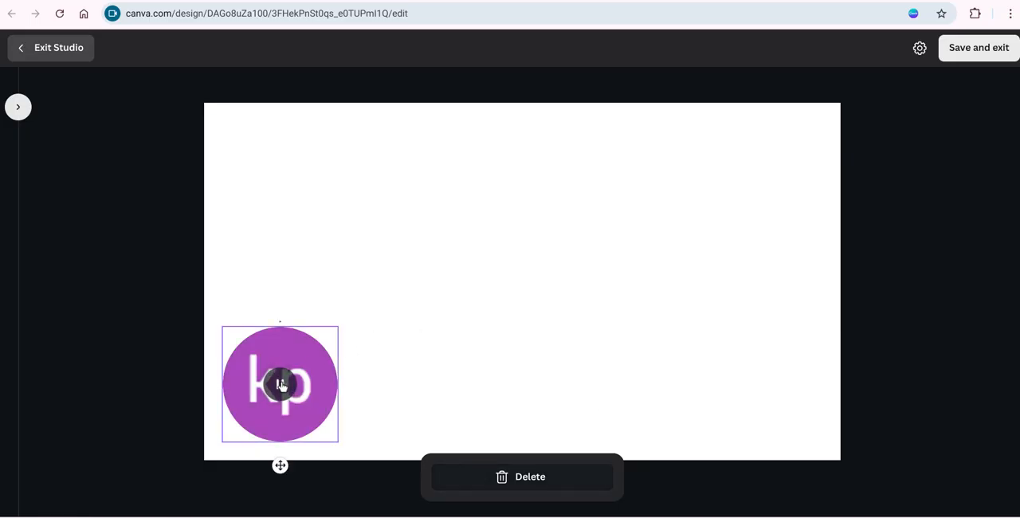
left_click(282, 386)
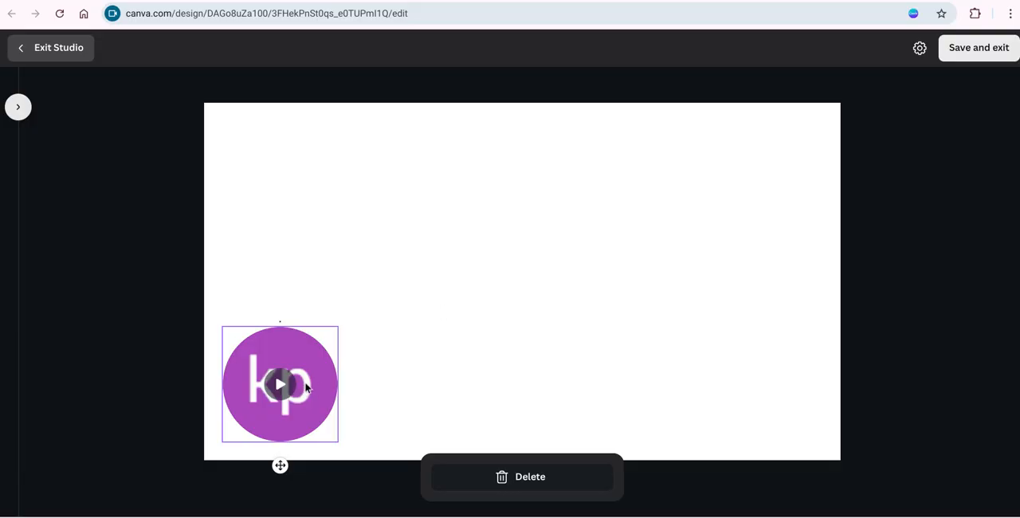
left_click(982, 49)
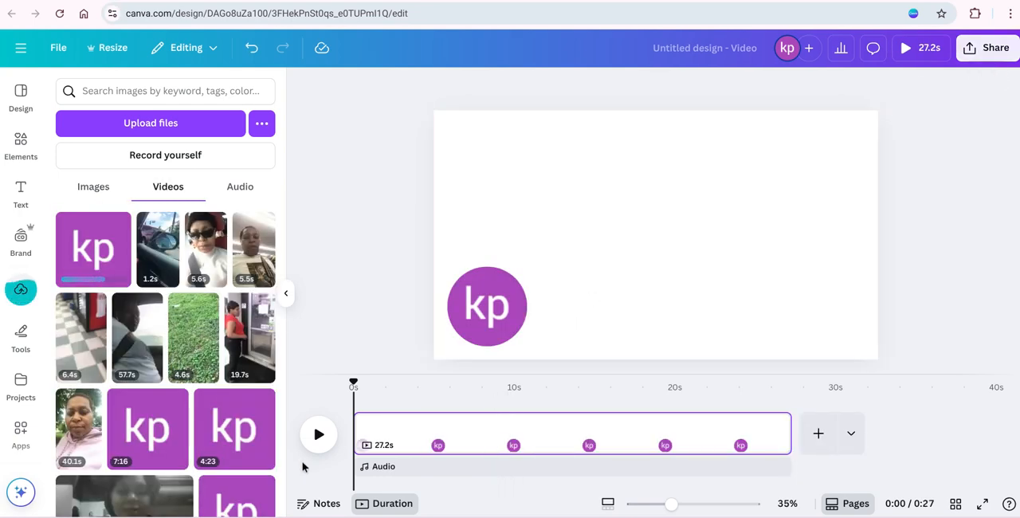
left_click(482, 314)
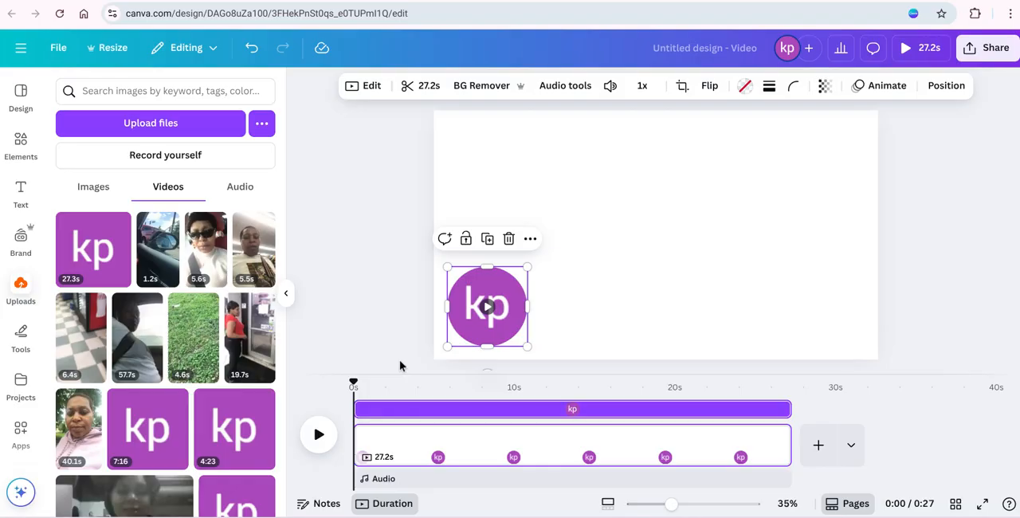
Search the elements library for "spa" and show all matching videos.
left_click(21, 141)
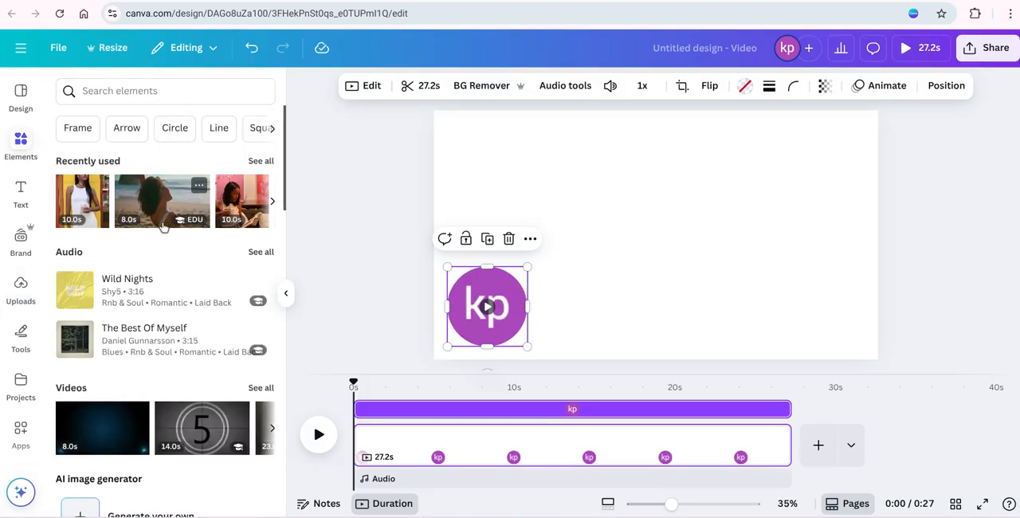
left_click(209, 94)
type("a")
key("Return")
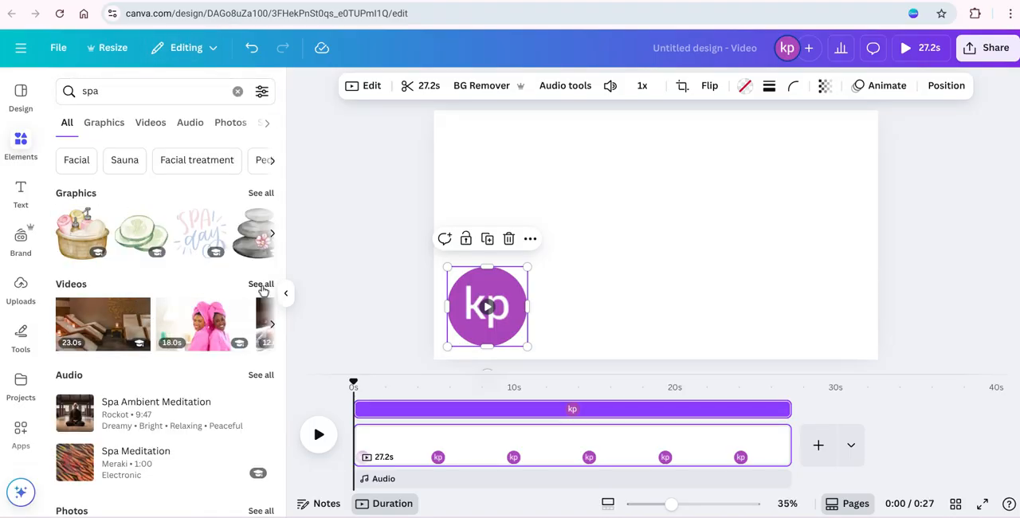
left_click(260, 284)
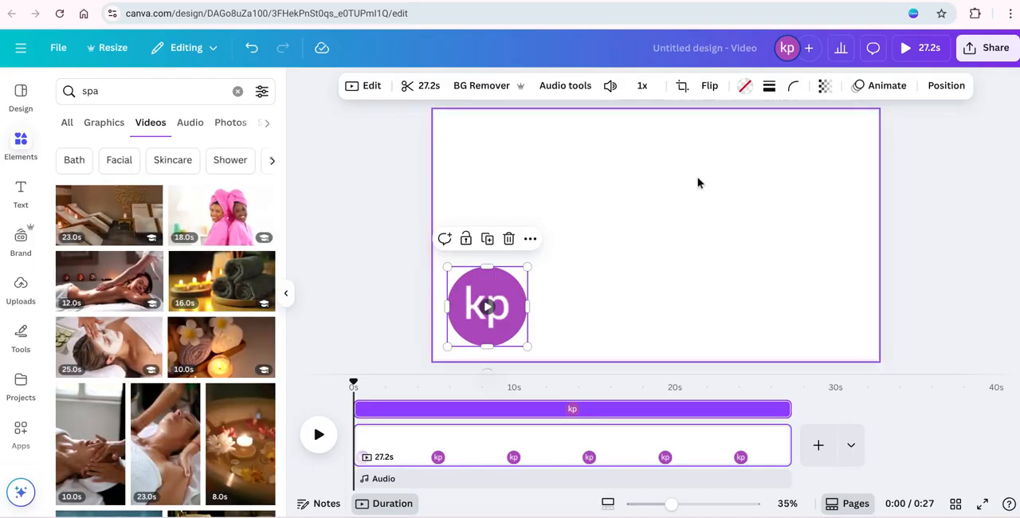
mouse_move(122, 297)
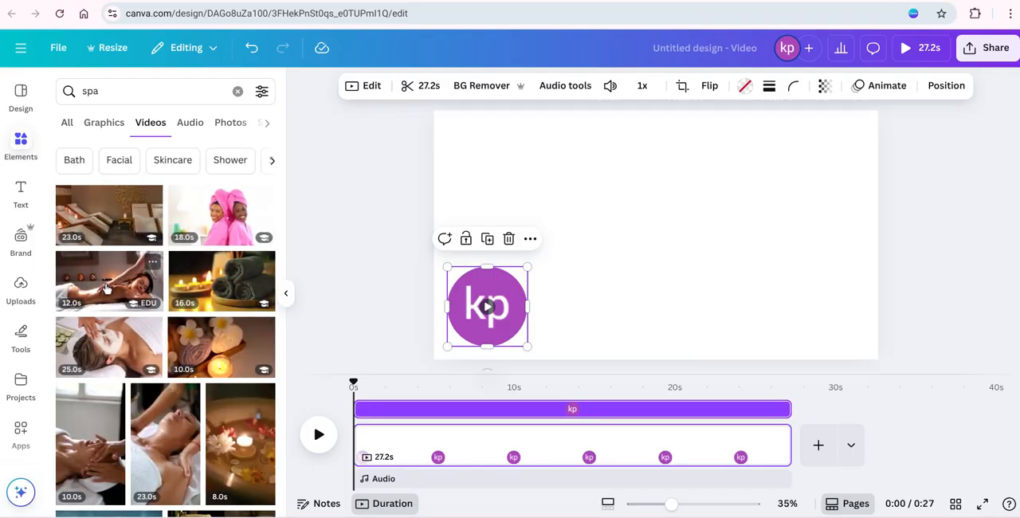
mouse_move(209, 285)
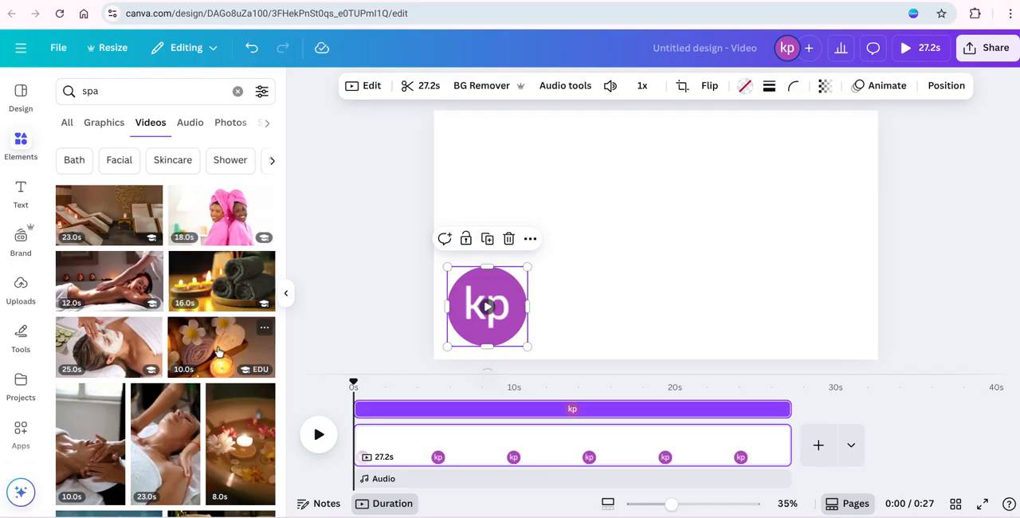
mouse_move(235, 428)
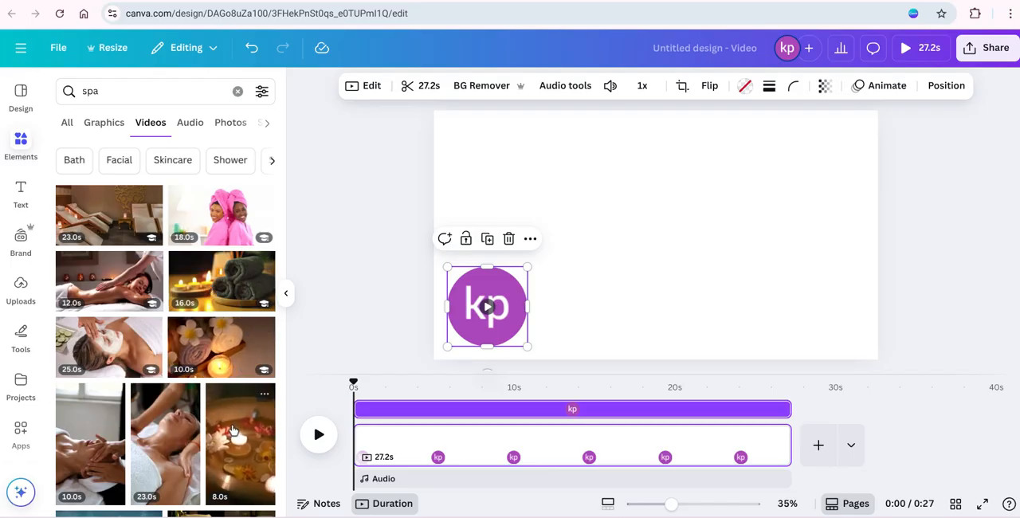
left_click(222, 365)
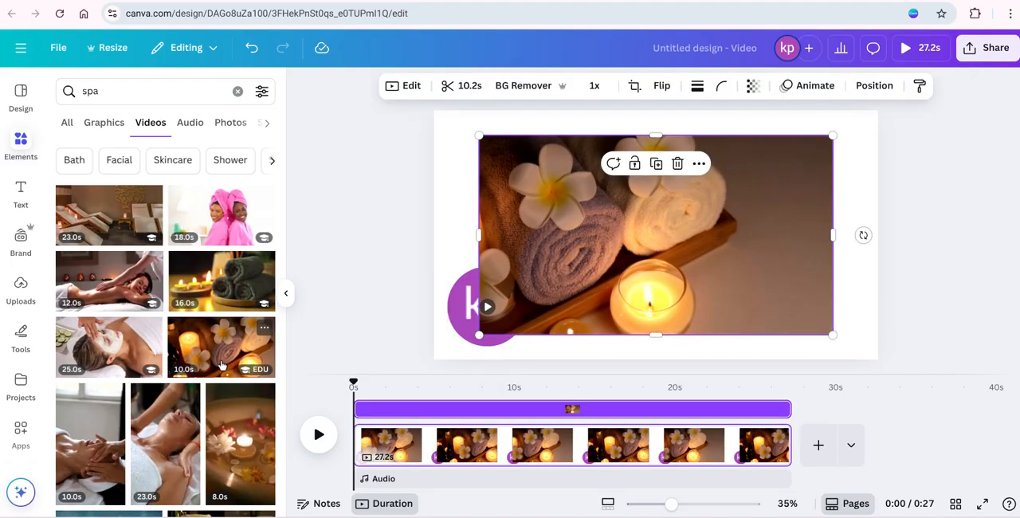
left_click(677, 163)
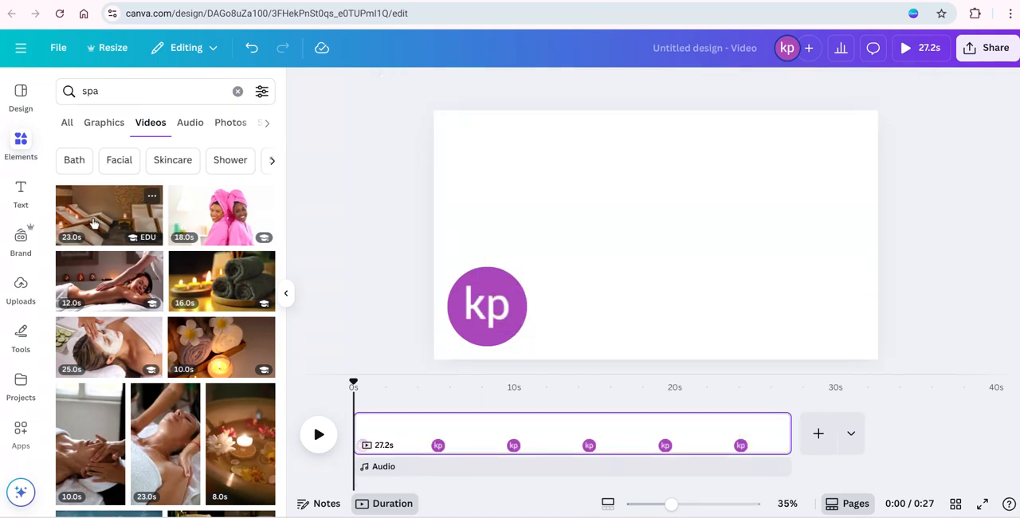
Add the 23-second spa lounge chairs video and set it as the page background.
left_click(78, 208)
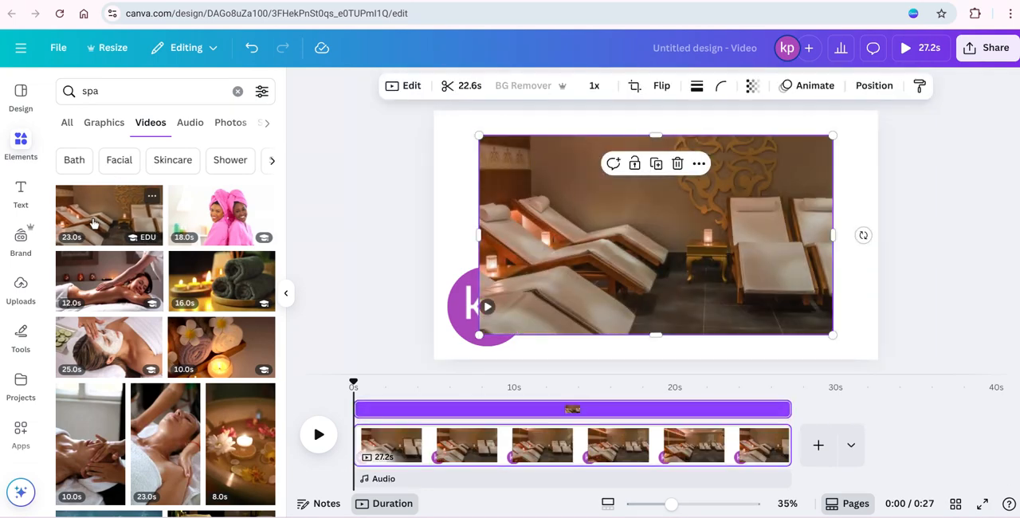
left_click(698, 163)
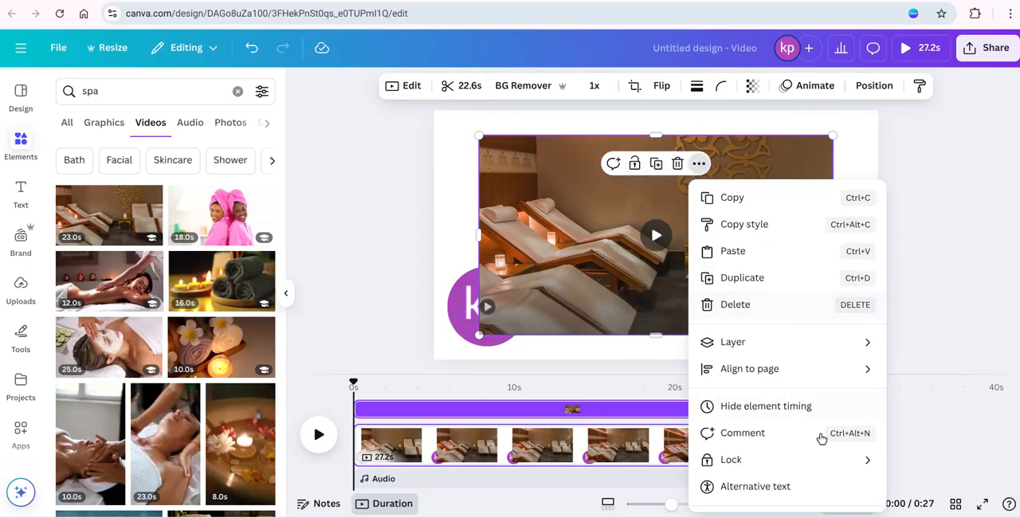
left_click_drag(885, 258, 894, 426)
left_click(759, 468)
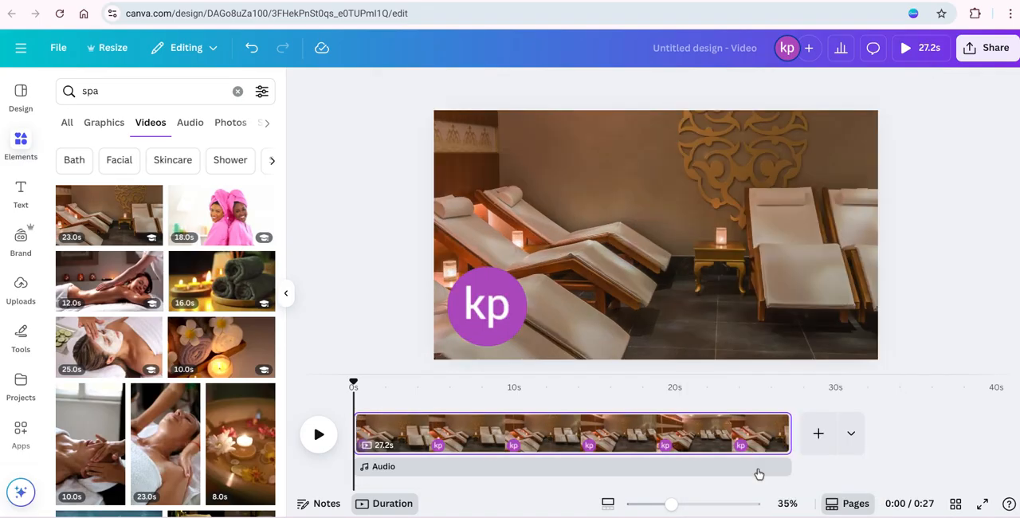
Set the circular voiceover clip's transparency to 0, deselect it and play the video from the start.
left_click(502, 294)
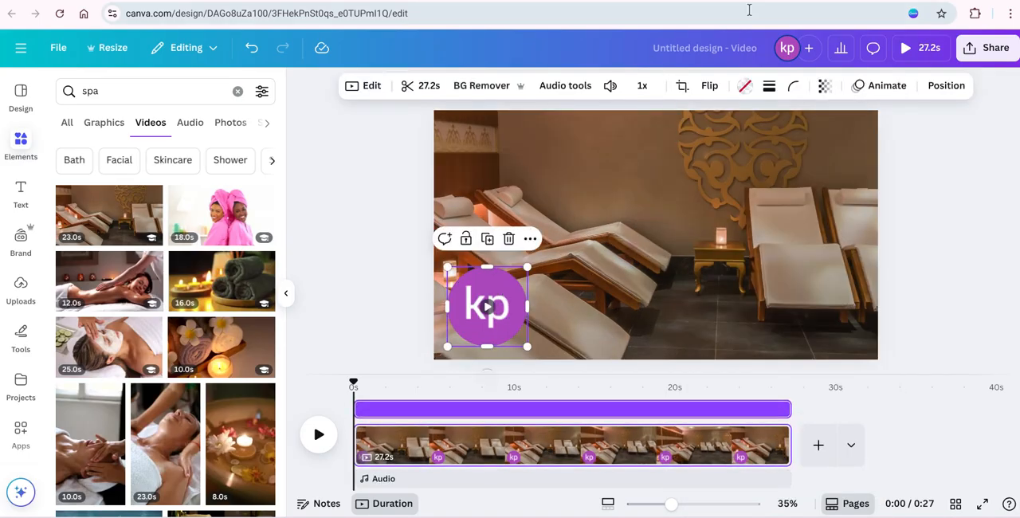
left_click(824, 86)
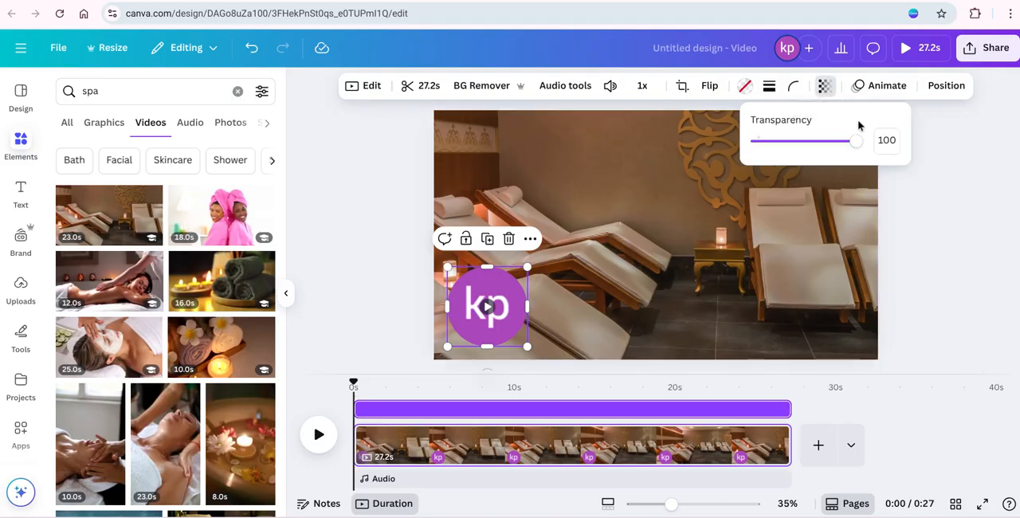
left_click_drag(857, 143, 757, 139)
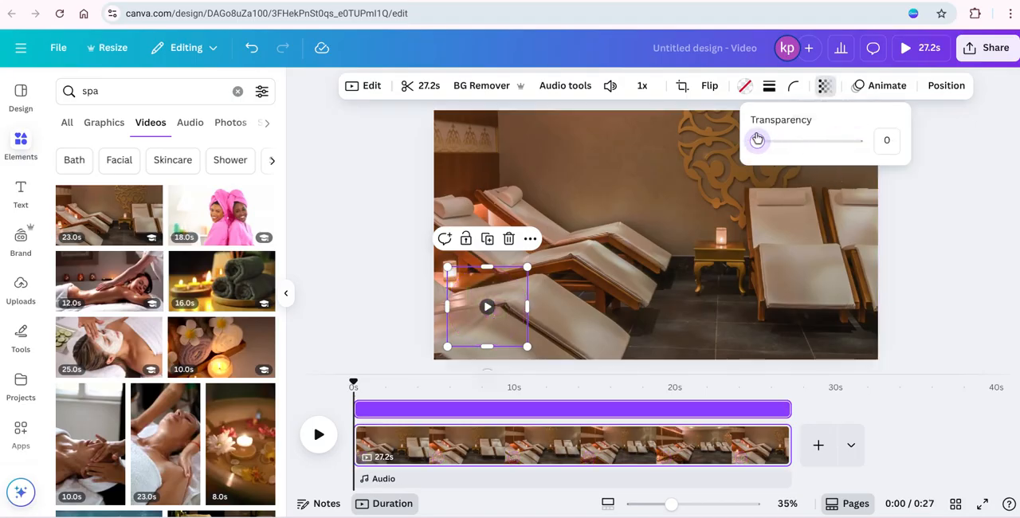
left_click(935, 91)
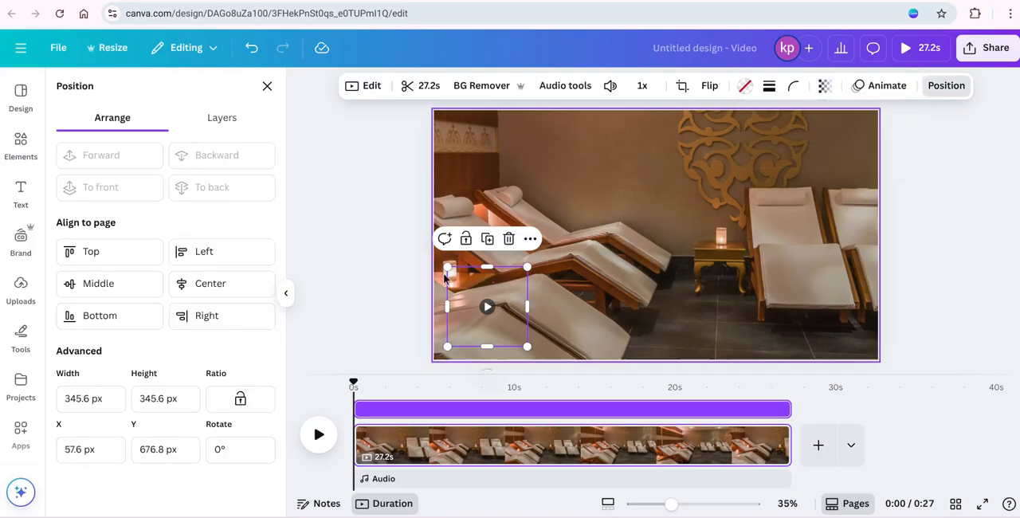
left_click(370, 231)
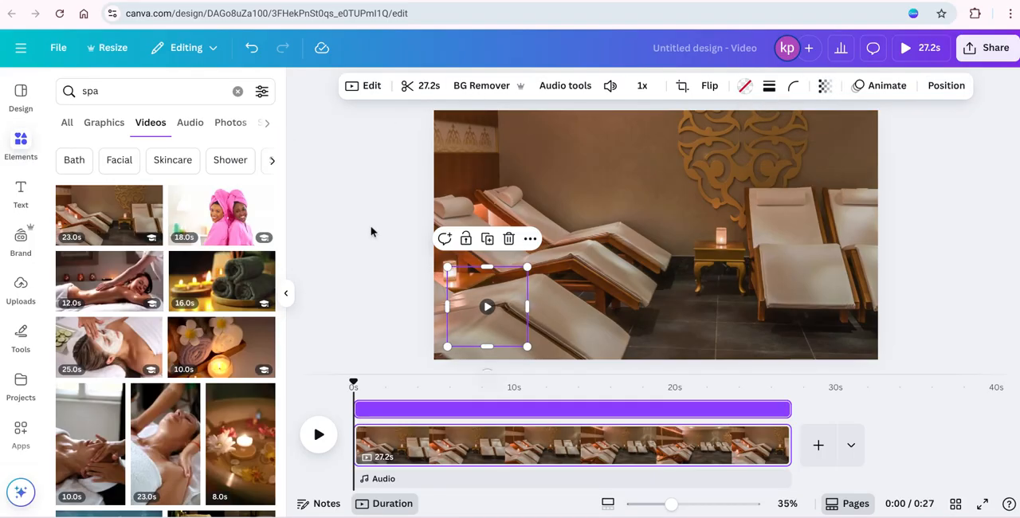
left_click(370, 231)
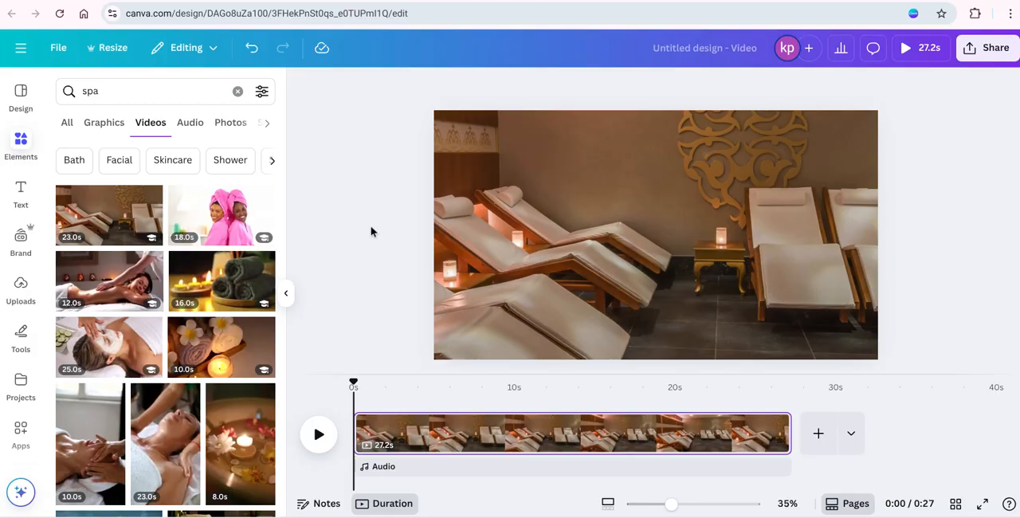
left_click(318, 434)
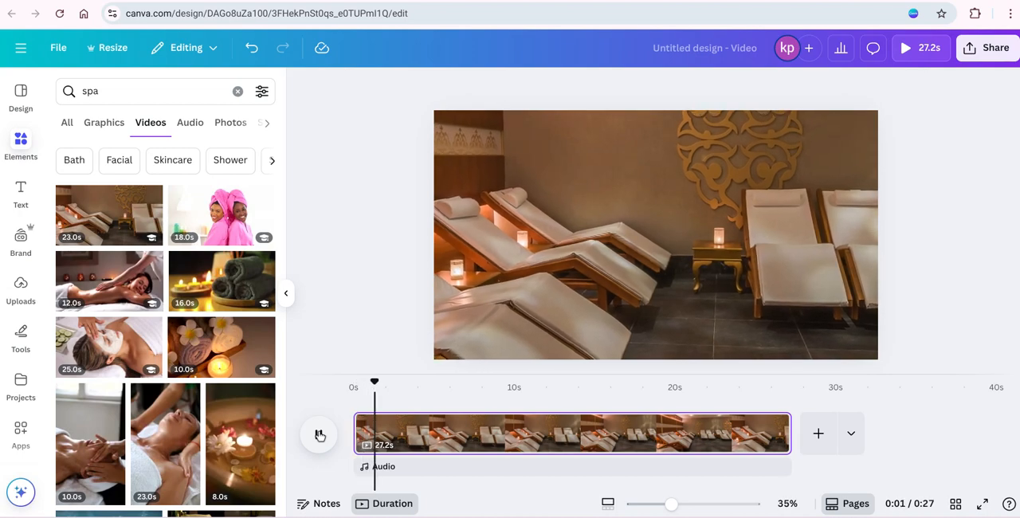
Select the invisible voiceover clip on the page, return the playhead to 0s and play the video.
left_click(464, 321)
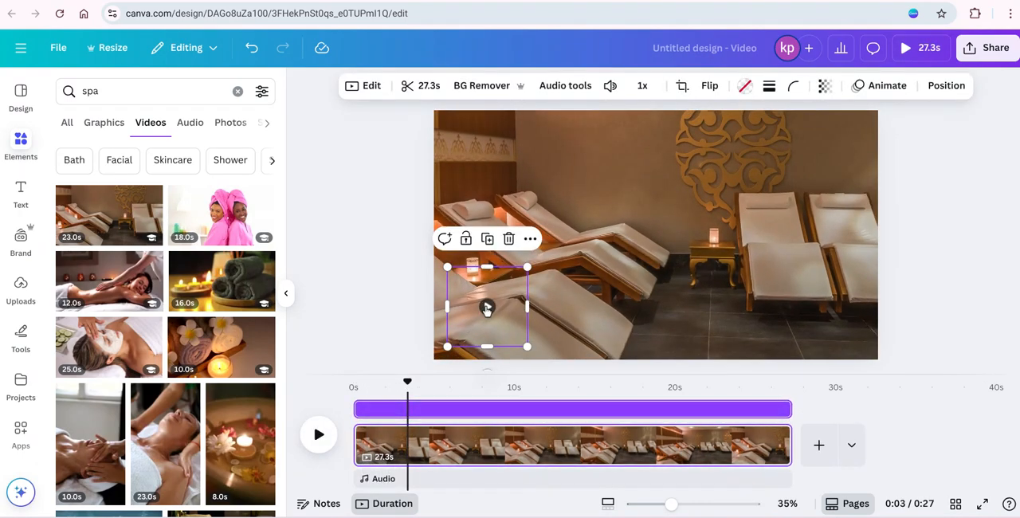
left_click(487, 308)
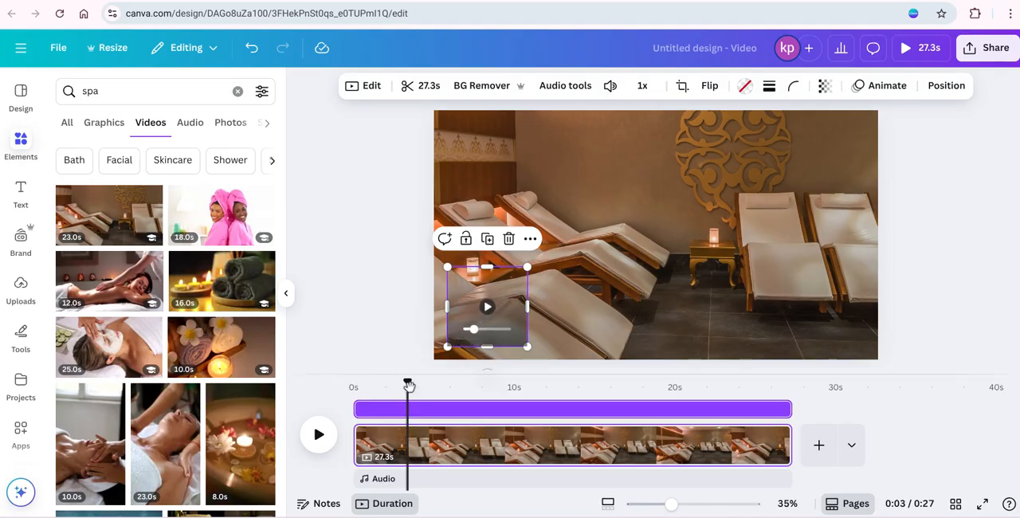
left_click_drag(408, 383, 354, 390)
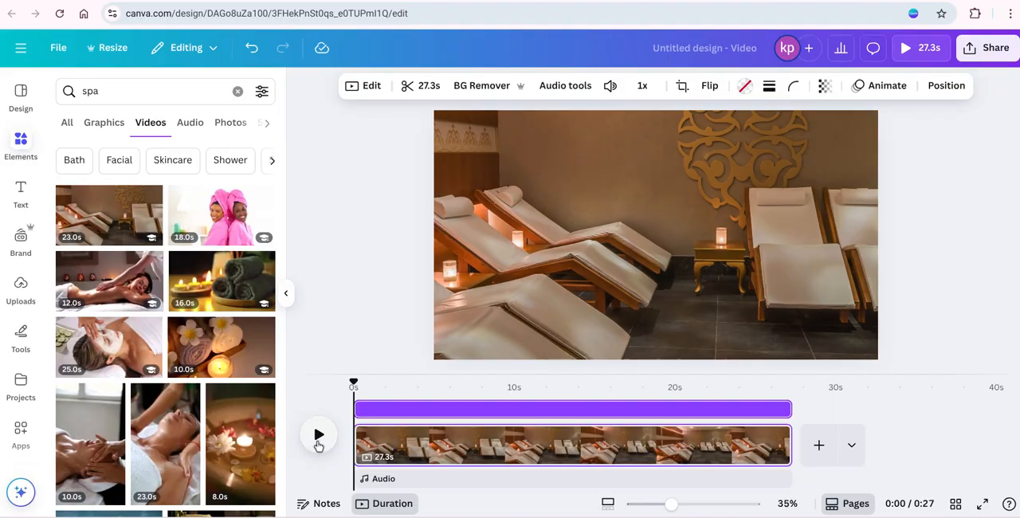
left_click(318, 446)
left_click(318, 436)
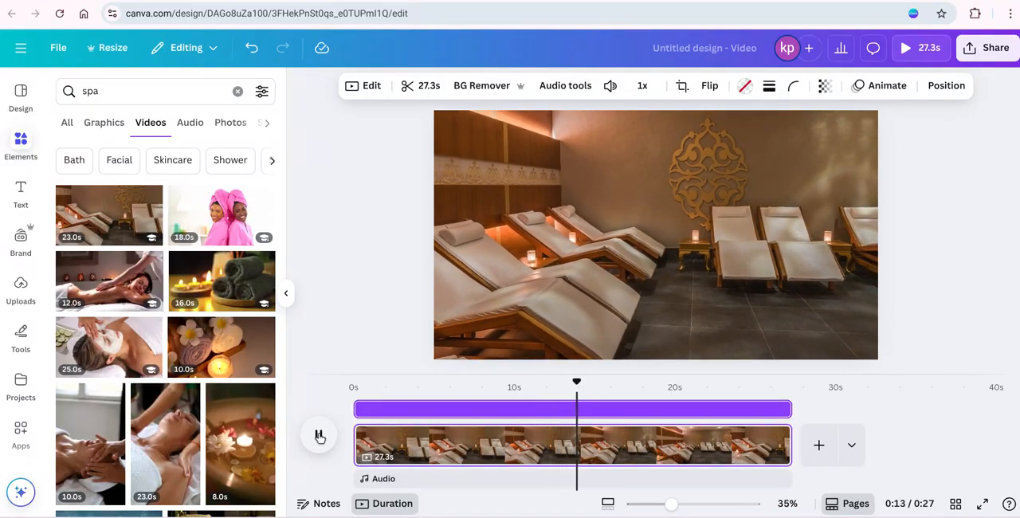
Raise the system volume during playback, pause the video and return the playhead to the start of the timeline.
key("XF86AudioRaiseVolume")
key("XF86AudioRaiseVolume")
key("XF86AudioRaiseVolume")
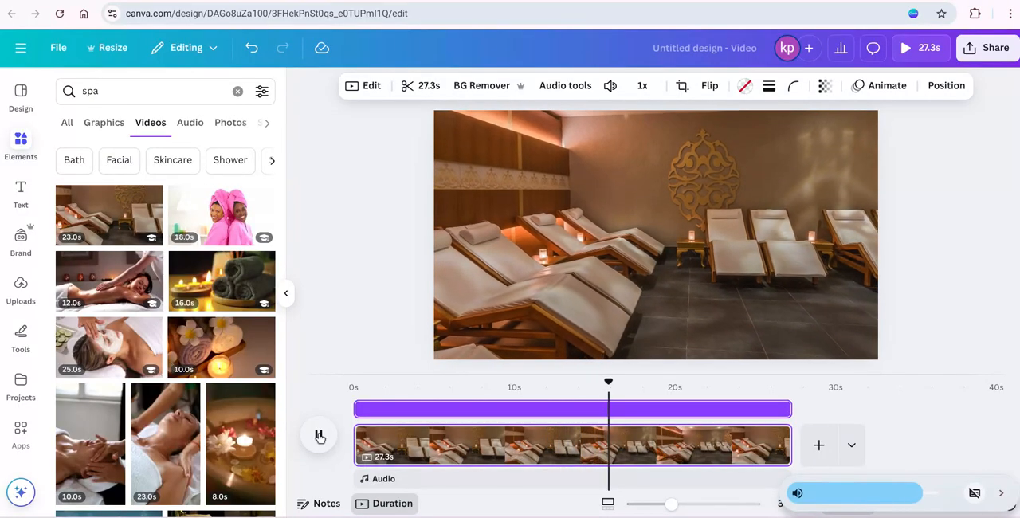
key("XF86AudioRaiseVolume")
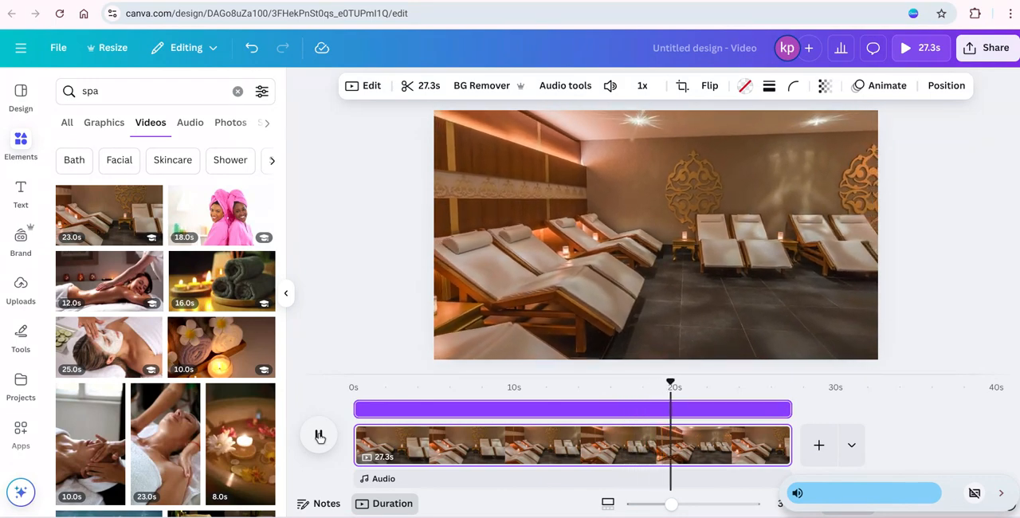
left_click(319, 436)
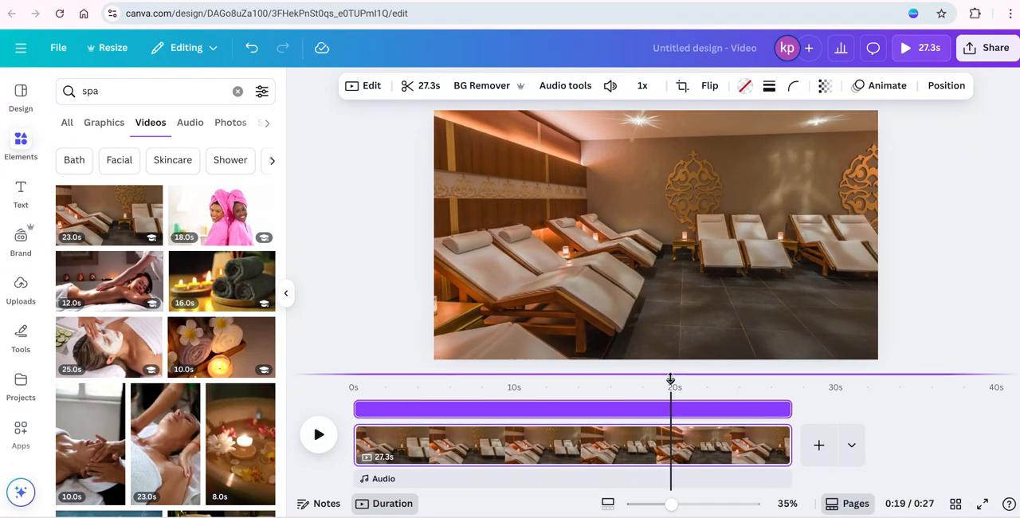
left_click_drag(670, 380, 341, 398)
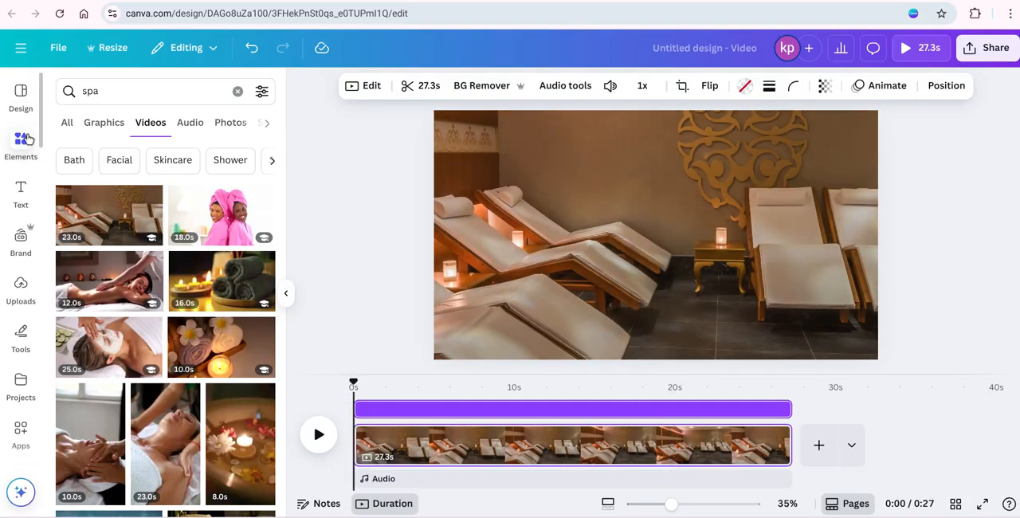
Clear the "spa" elements search and search the Canva apps for "captions".
left_click(237, 91)
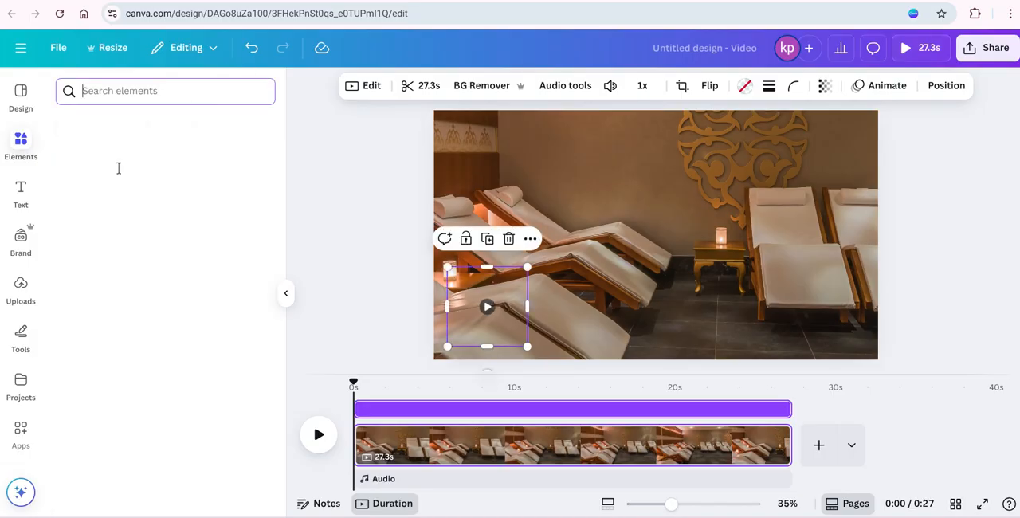
left_click(20, 436)
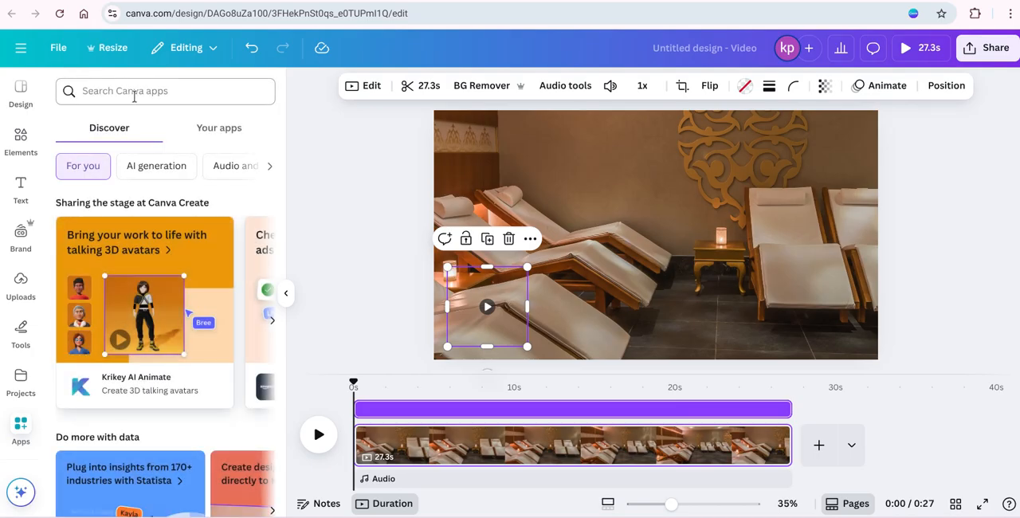
left_click(122, 94)
type("c")
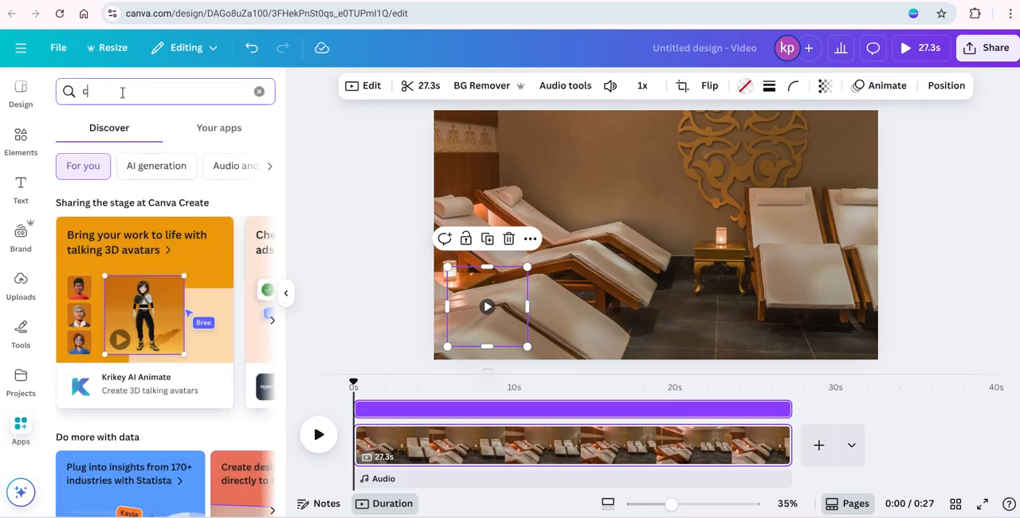
type("aptions")
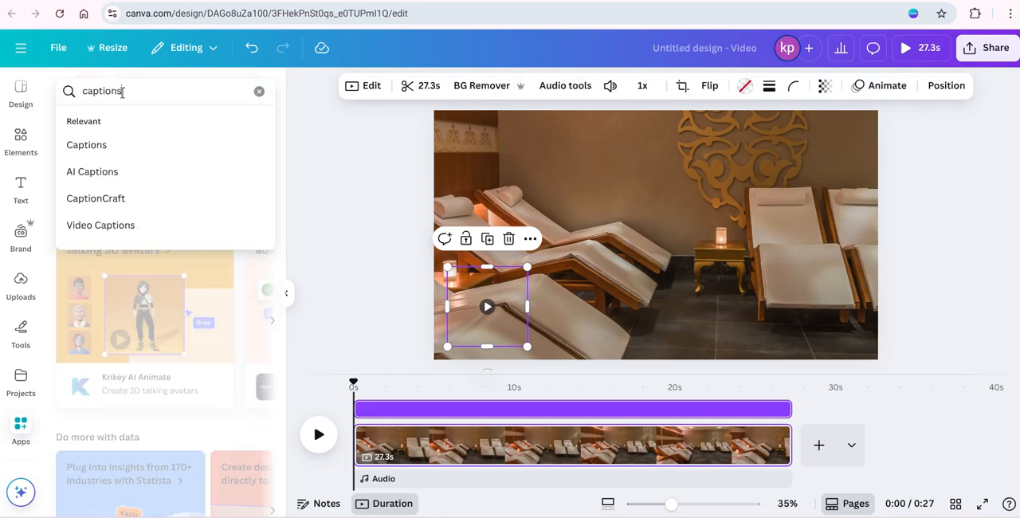
key("Return")
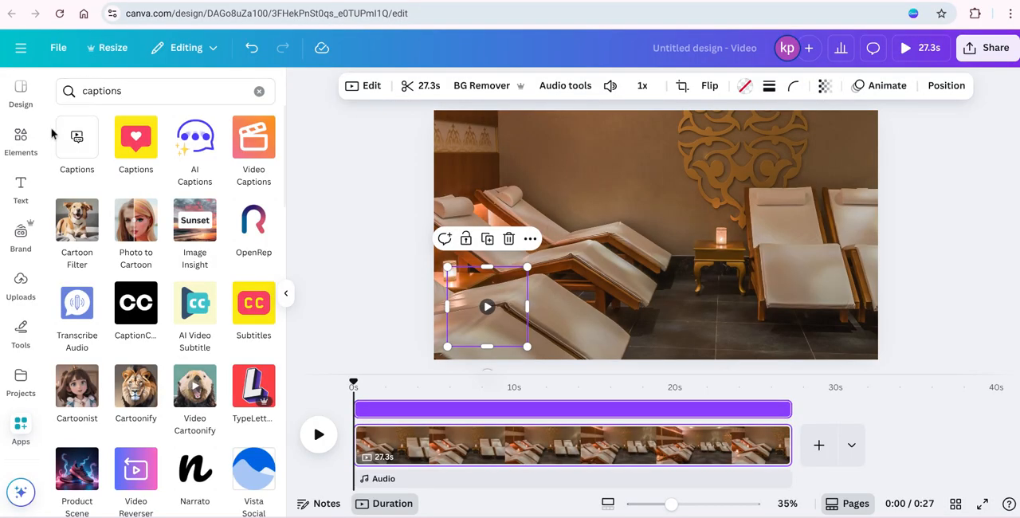
Open Canva's own Captions app and generate captions from the selected voiceover recording with the spoken language automatically detected.
left_click(77, 141)
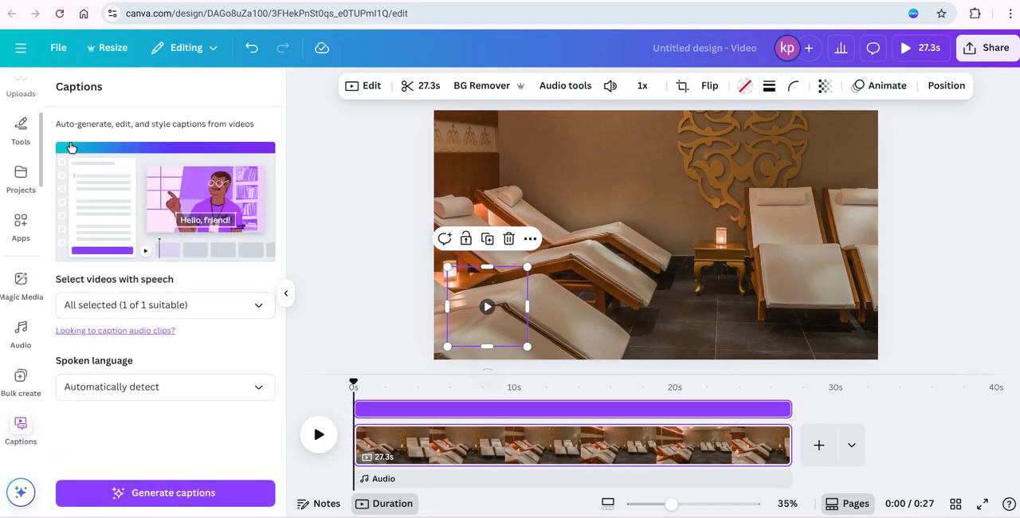
left_click(260, 312)
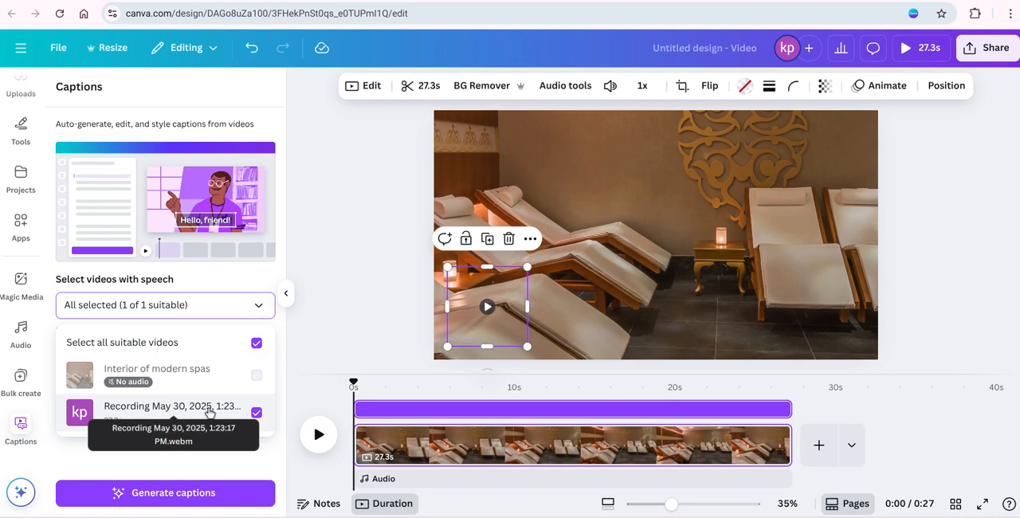
left_click(184, 491)
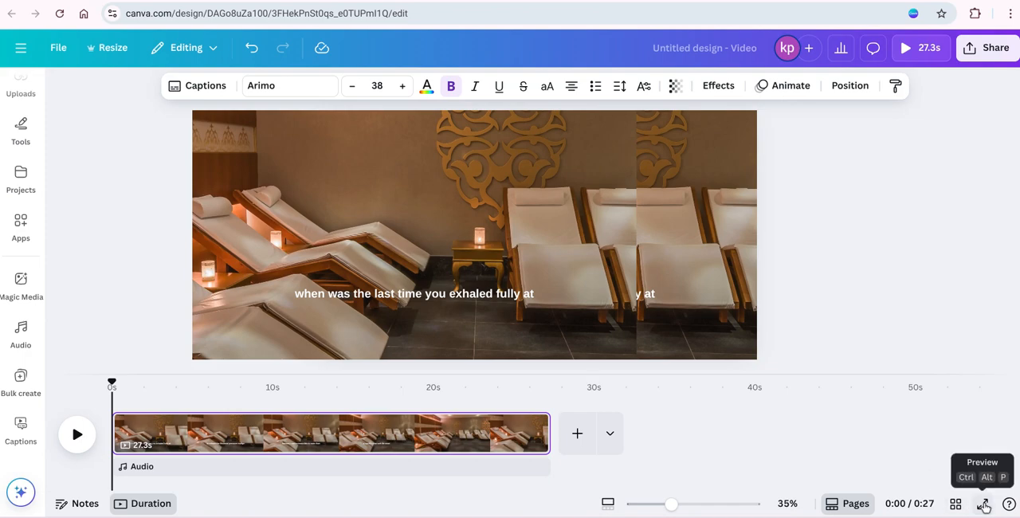
Preview the captioned video in full screen and close the preview to return to the editor.
left_click(984, 505)
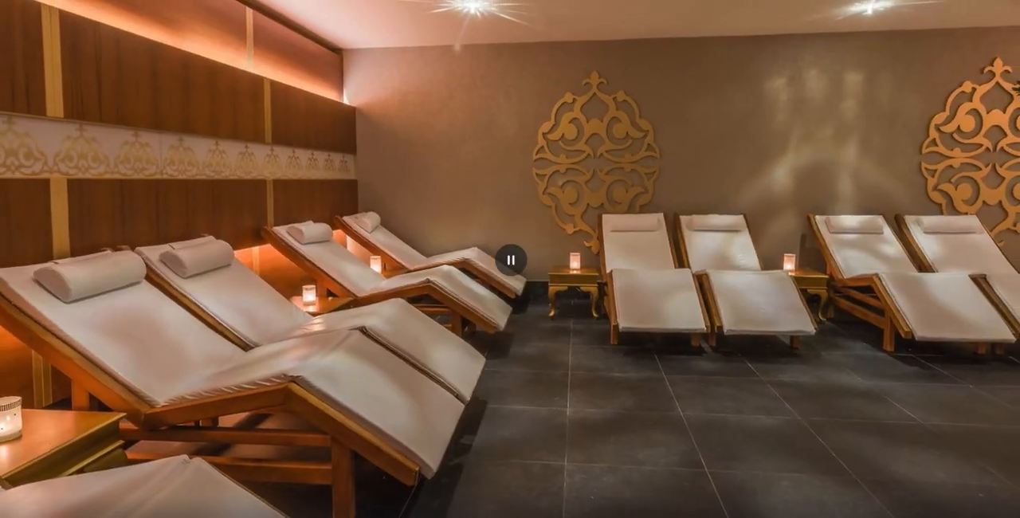
key("Escape")
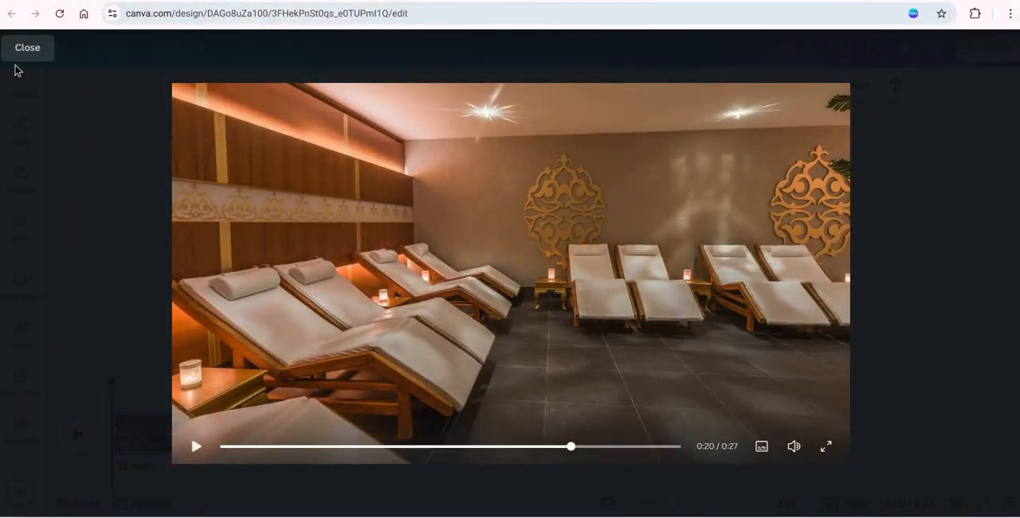
left_click(28, 48)
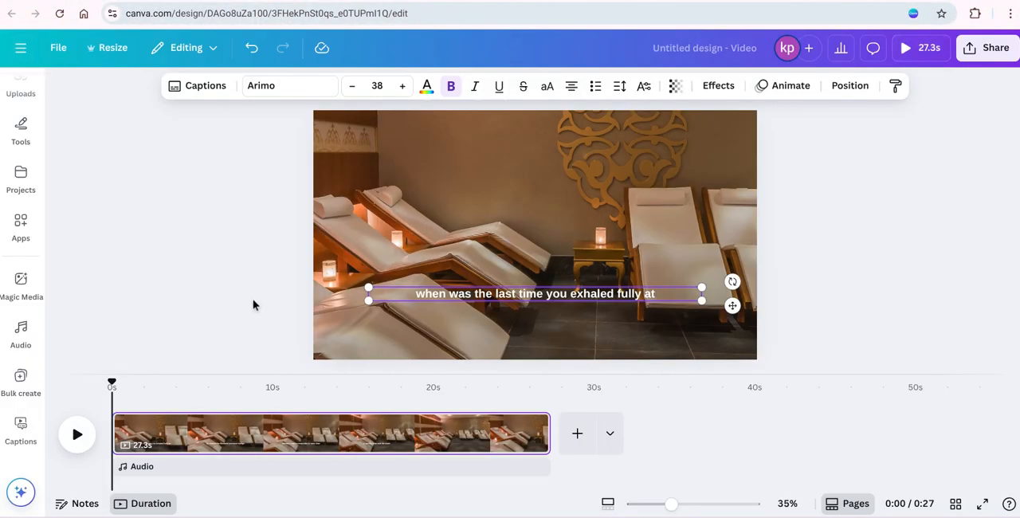